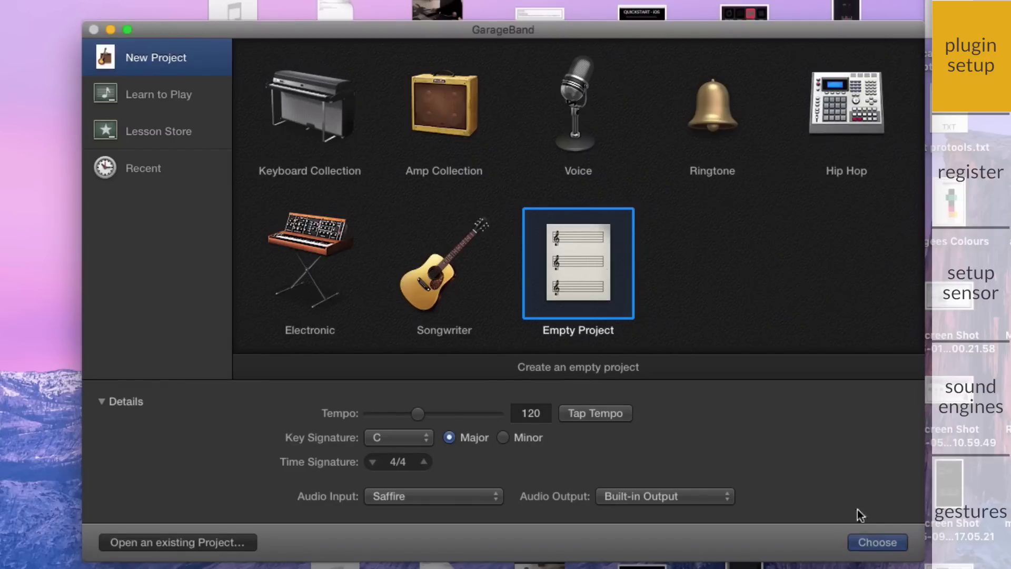
Create an Untitled empty project from the Empty Project template at 120 bpm, C major, 4/4.
click(880, 538)
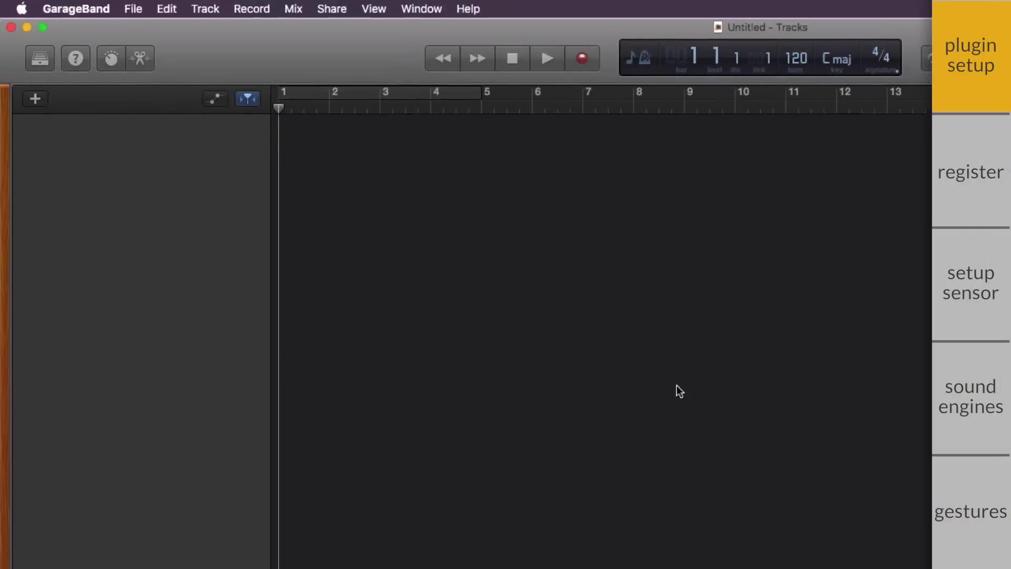
click(77, 10)
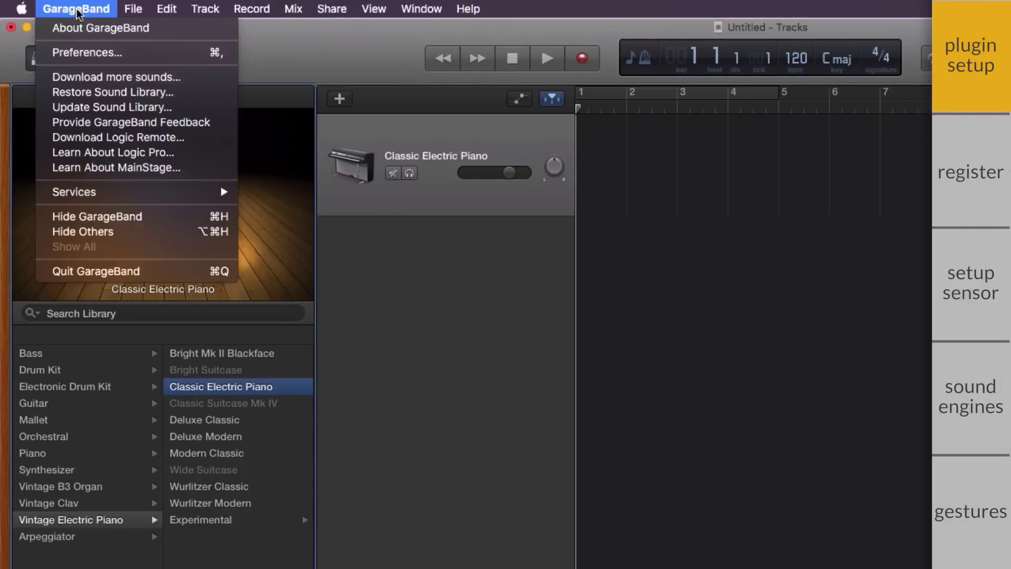
click(84, 50)
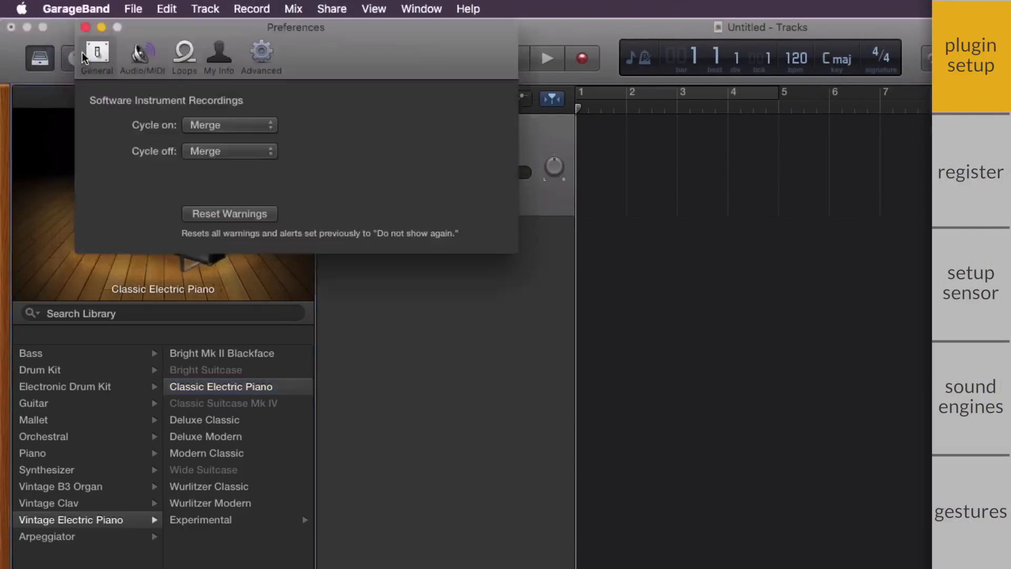
click(139, 55)
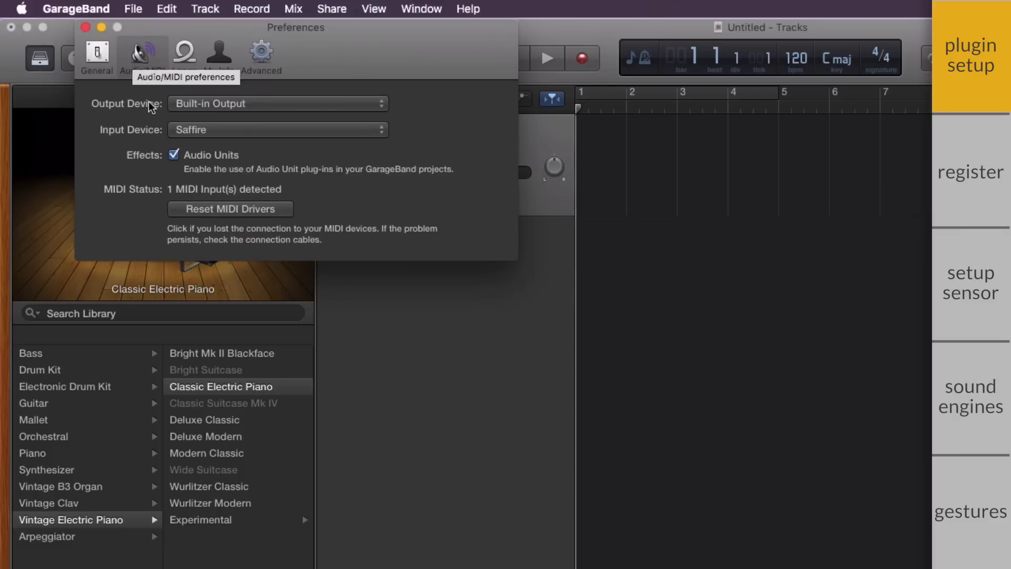
click(186, 131)
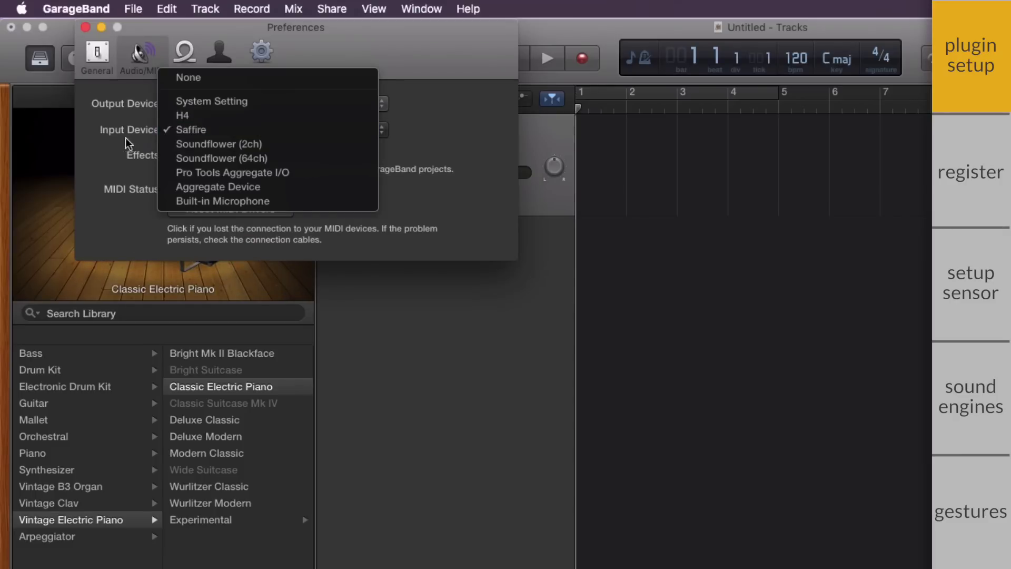
click(197, 130)
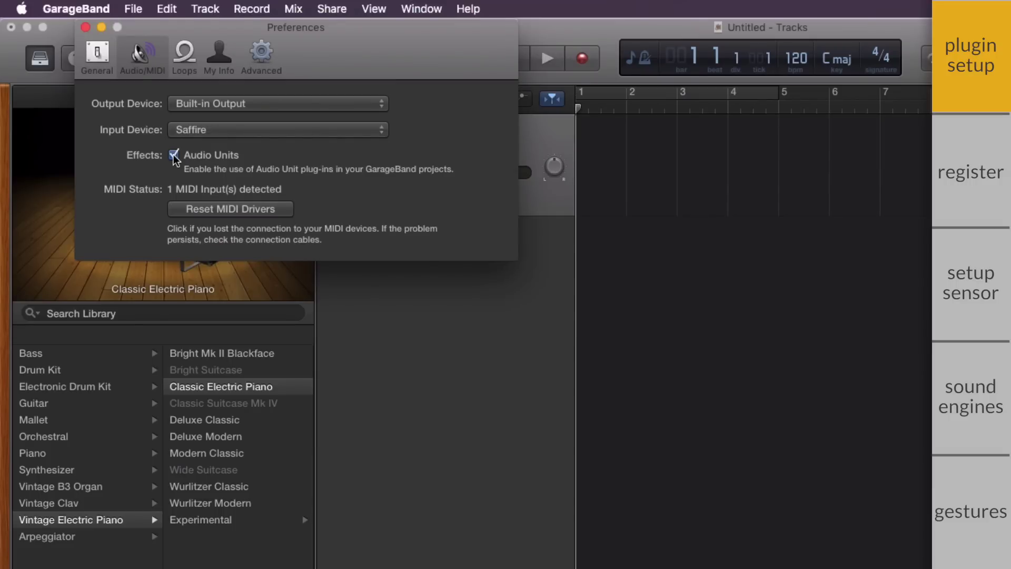
click(85, 28)
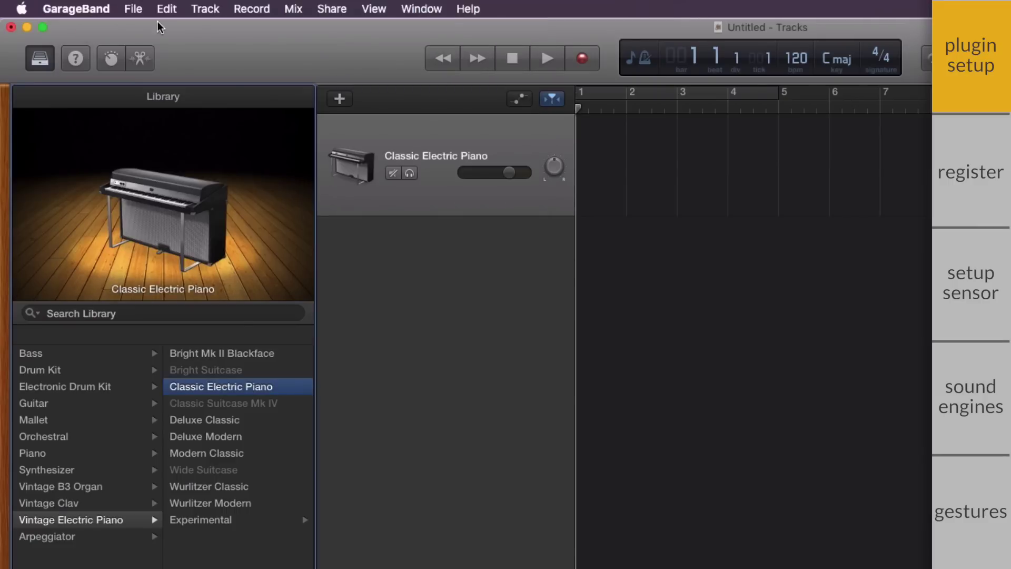
Create an Audio track via Track > New Track and delete the Classic Electric Piano track.
click(205, 8)
click(220, 27)
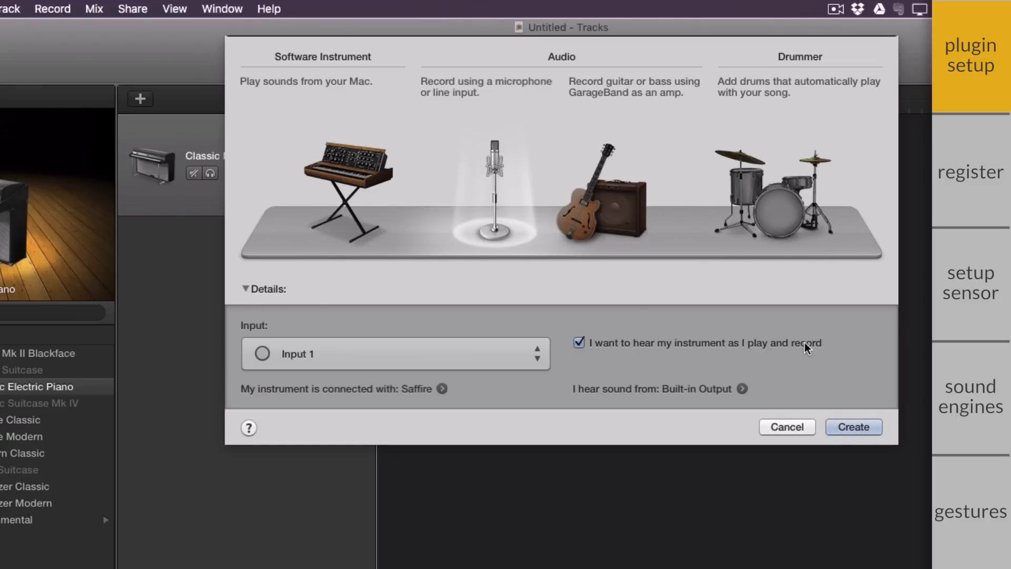
click(841, 424)
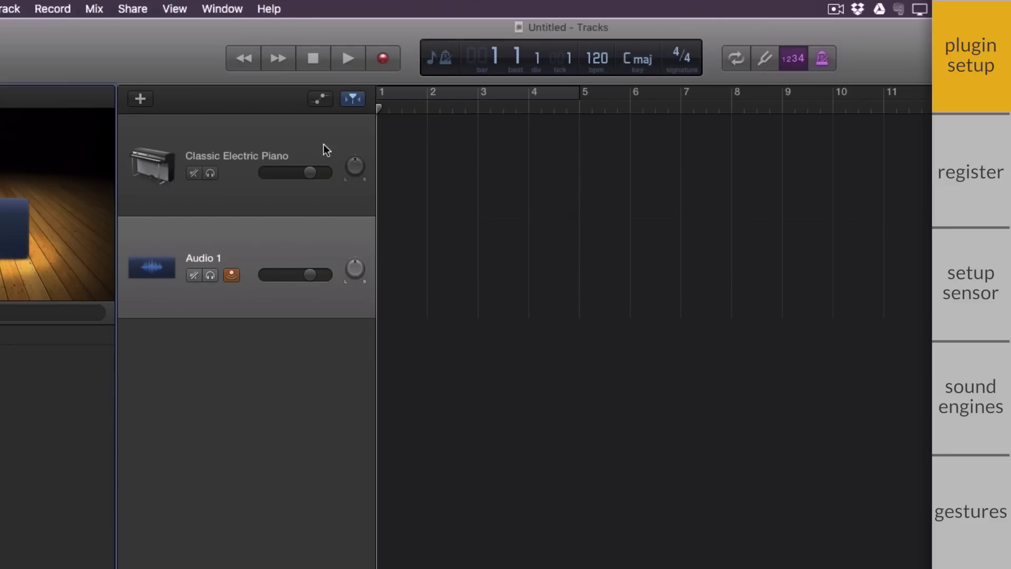
click(308, 133)
key(super+BackSpace)
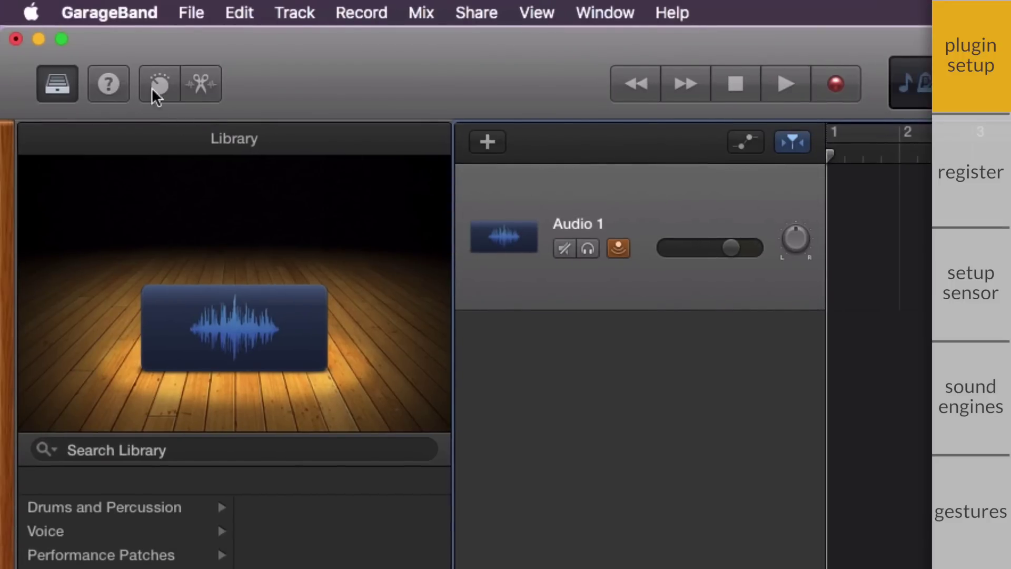
Show Audio 1's Smart Controls and recording settings, expand Plug-ins, and open the empty slot's plug-in menu.
click(151, 84)
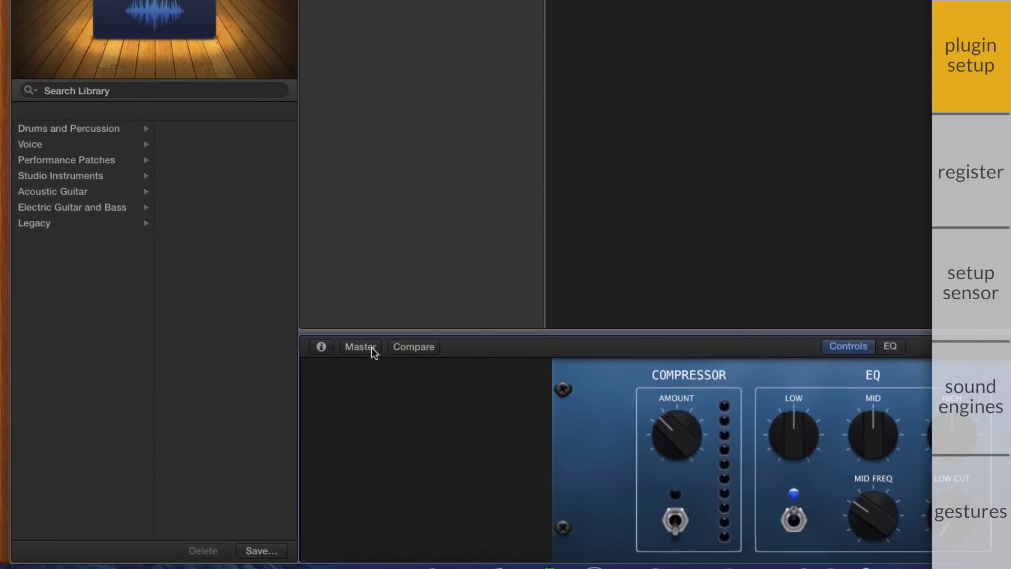
click(322, 347)
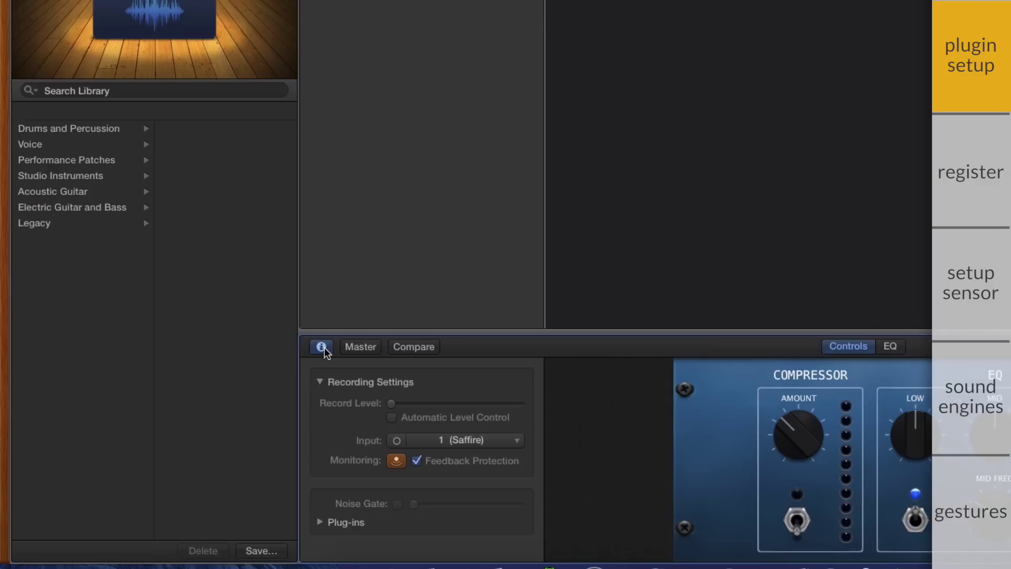
click(319, 522)
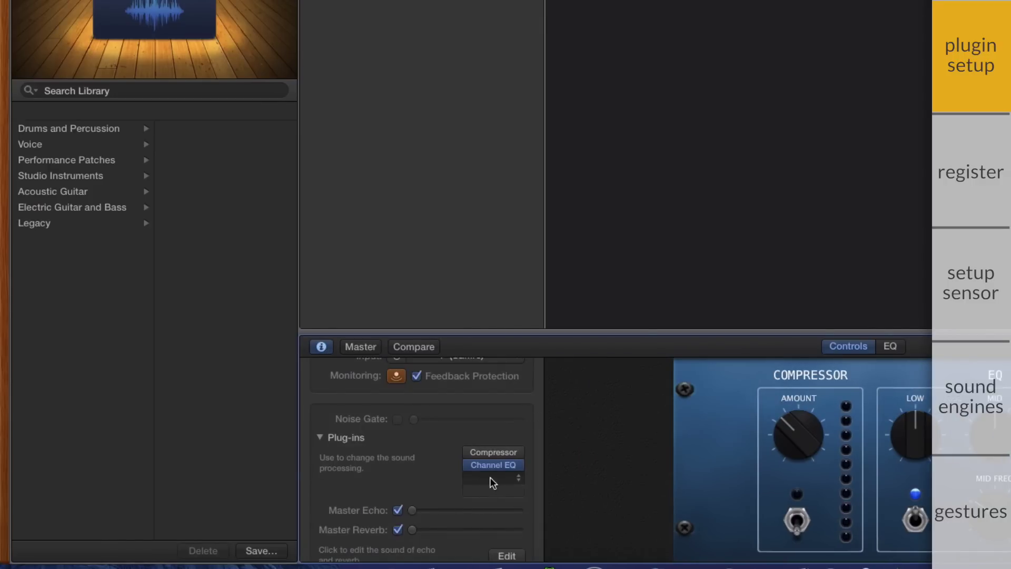
click(496, 483)
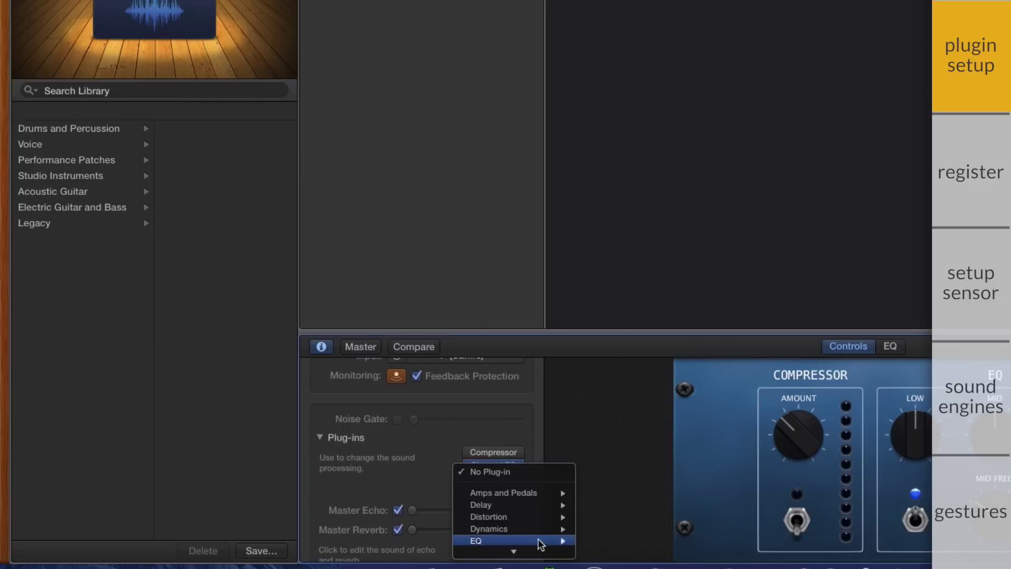
mouse_move(538, 554)
mouse_move(606, 554)
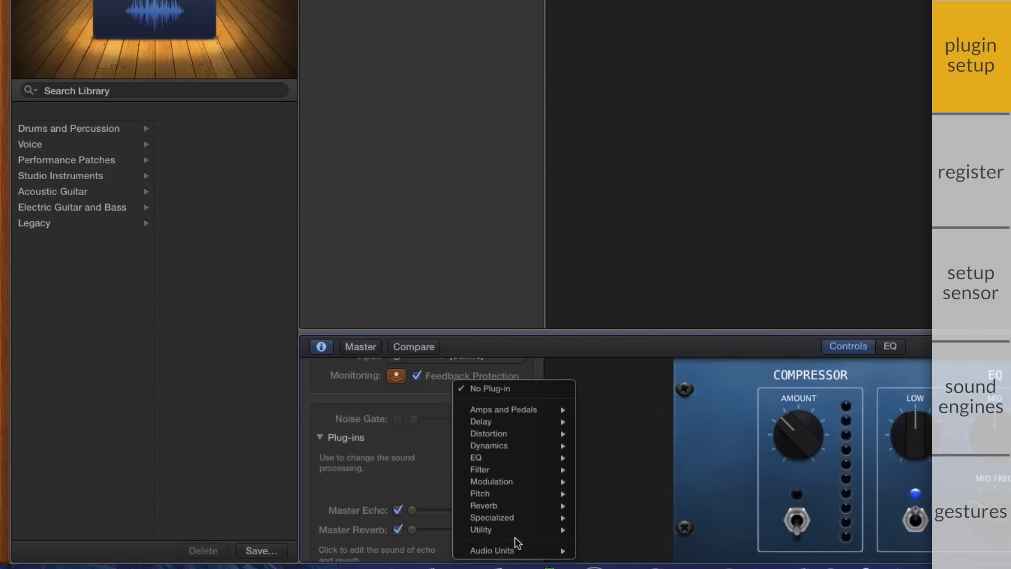
Close the plug-in menu and switch Audio 1's input to stereo 1-2.
click(355, 472)
scroll(363, 453, up, 2)
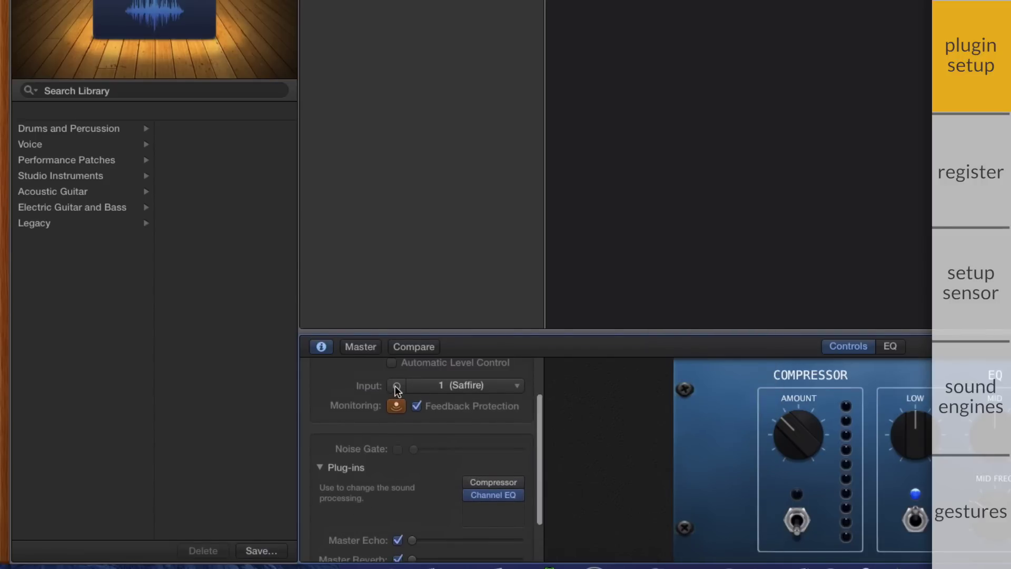
click(397, 386)
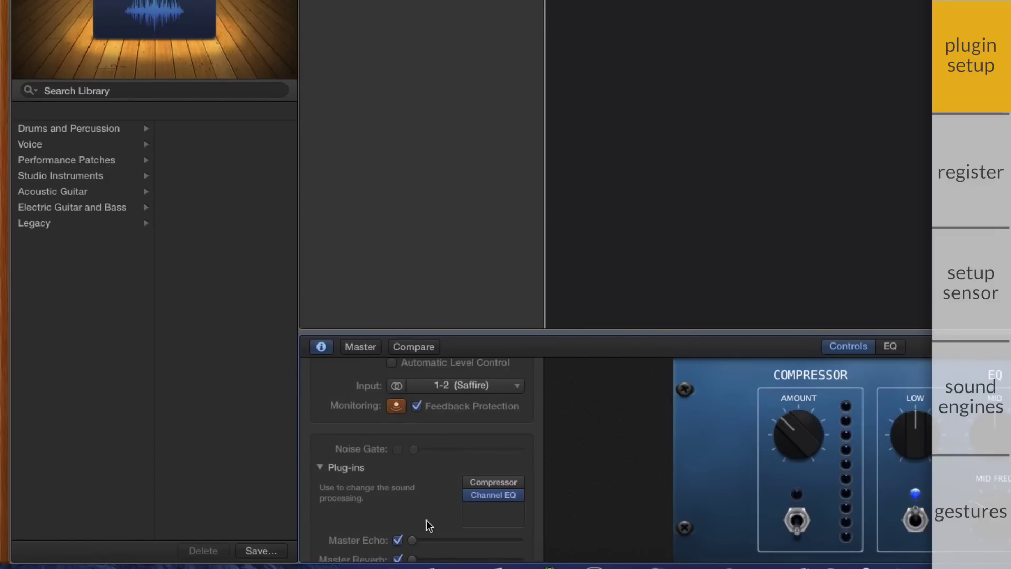
Insert Audio Units > Mogees > Mogees into the third plug-in slot.
click(487, 514)
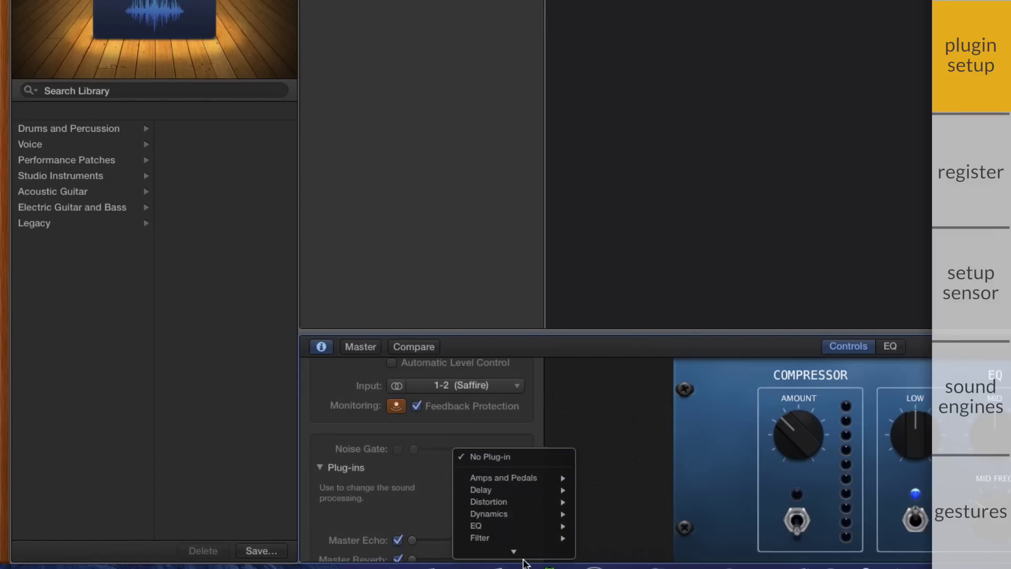
mouse_move(526, 551)
mouse_move(614, 554)
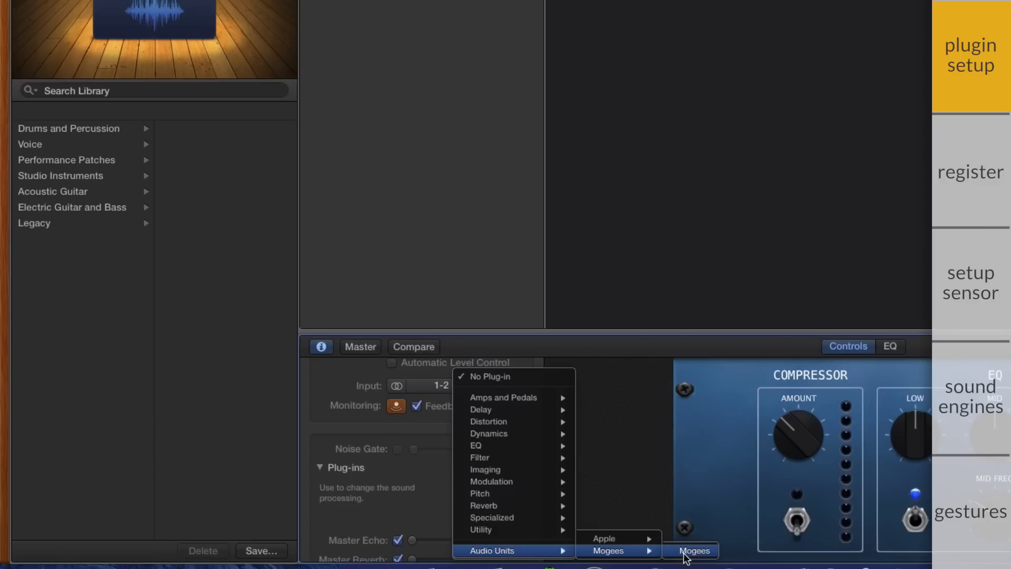
click(684, 551)
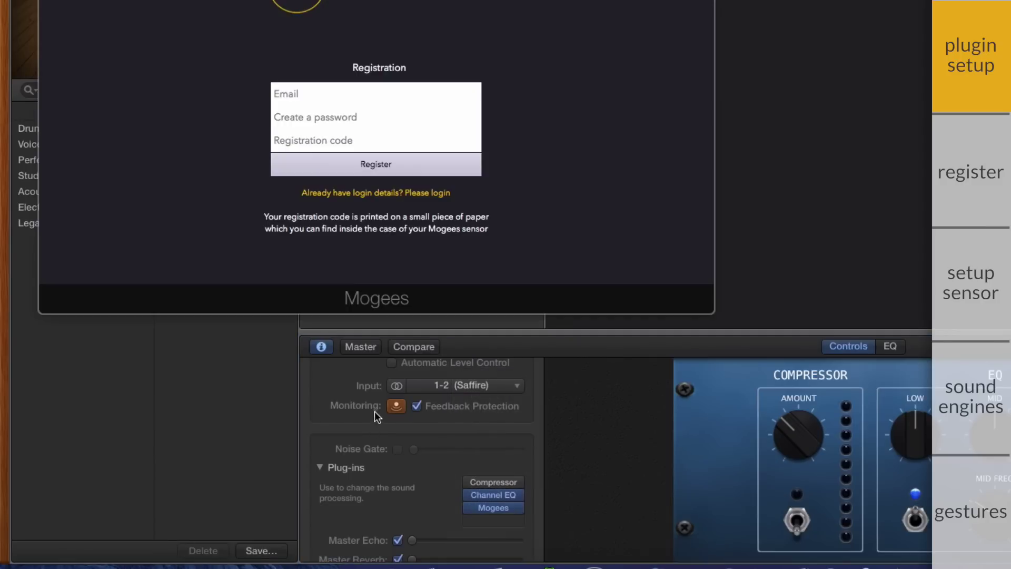
Switch Audio 1's input back to mono channel 1 and enter the account e-mail and password.
click(396, 386)
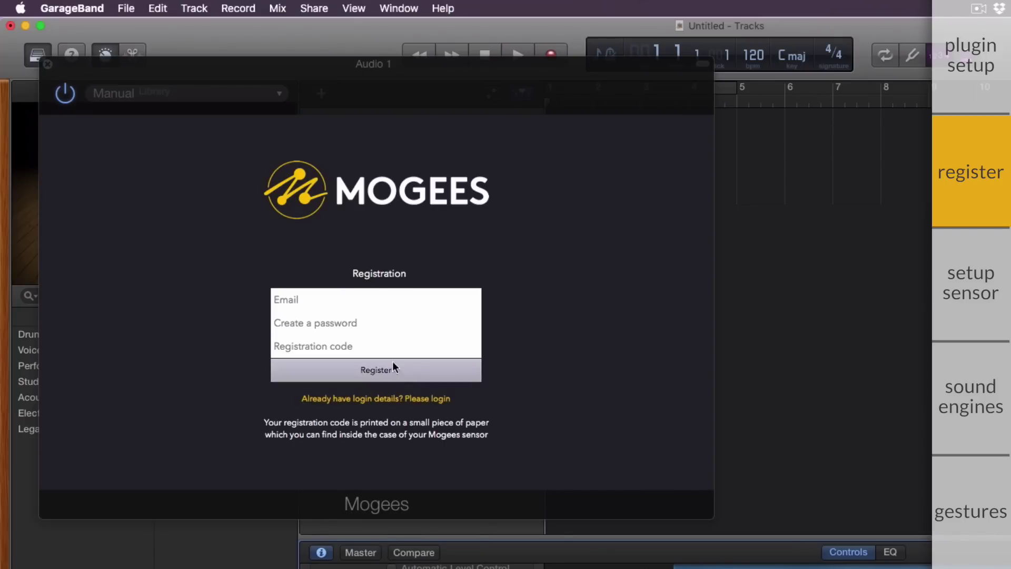
click(376, 304)
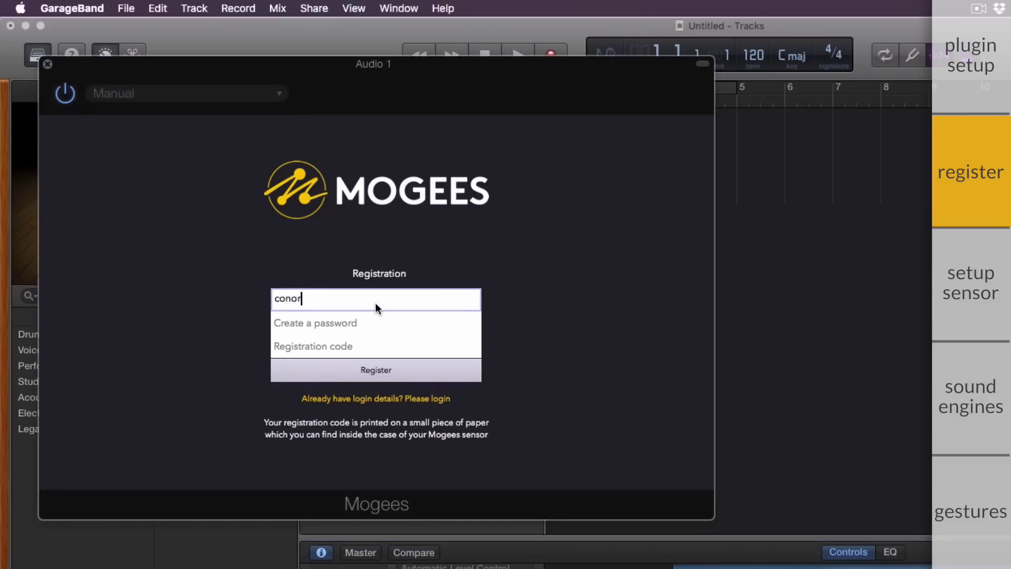
key(Tab)
text(••••••)
key(Tab)
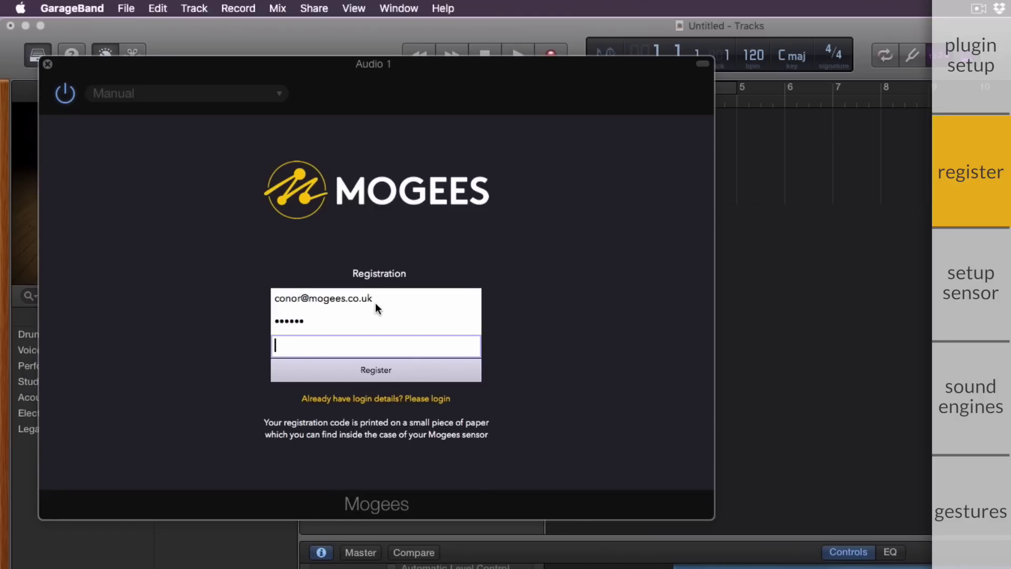
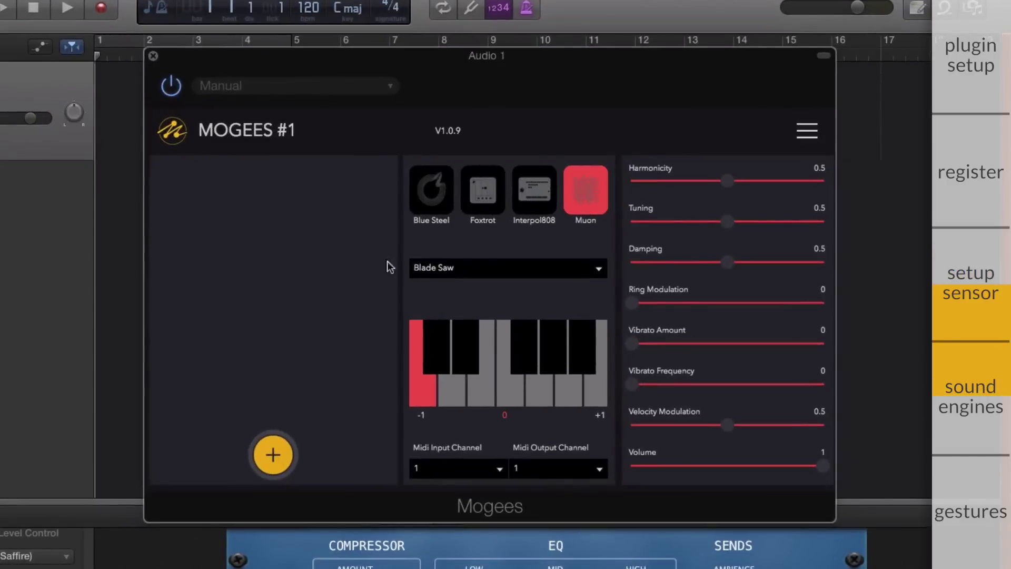
Try the sound engines, then pick Blue Steel with the Funky Guit preset and adjust String 2 Damping.
click(524, 189)
click(494, 193)
click(429, 190)
click(479, 189)
click(526, 188)
click(586, 192)
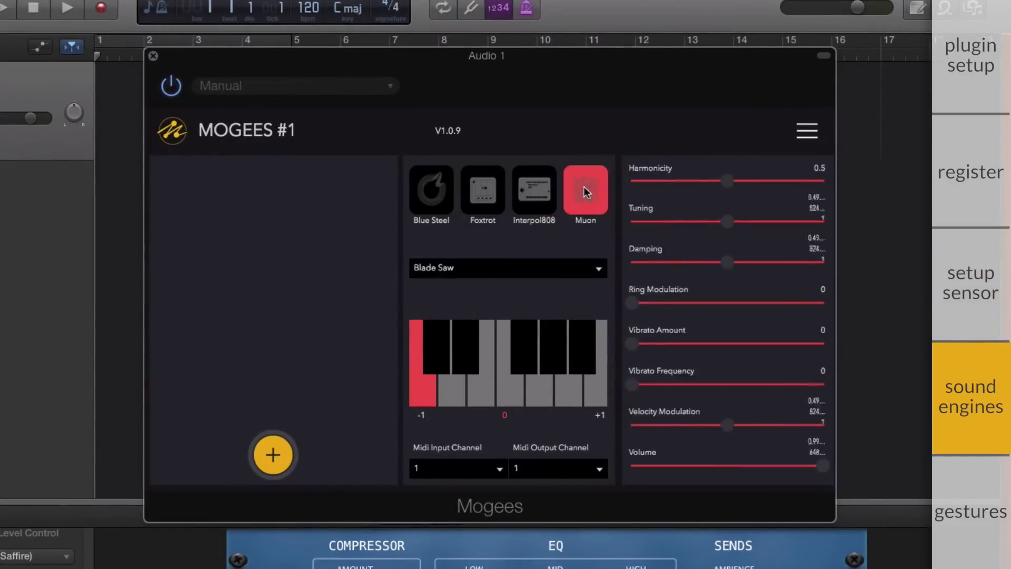
click(436, 201)
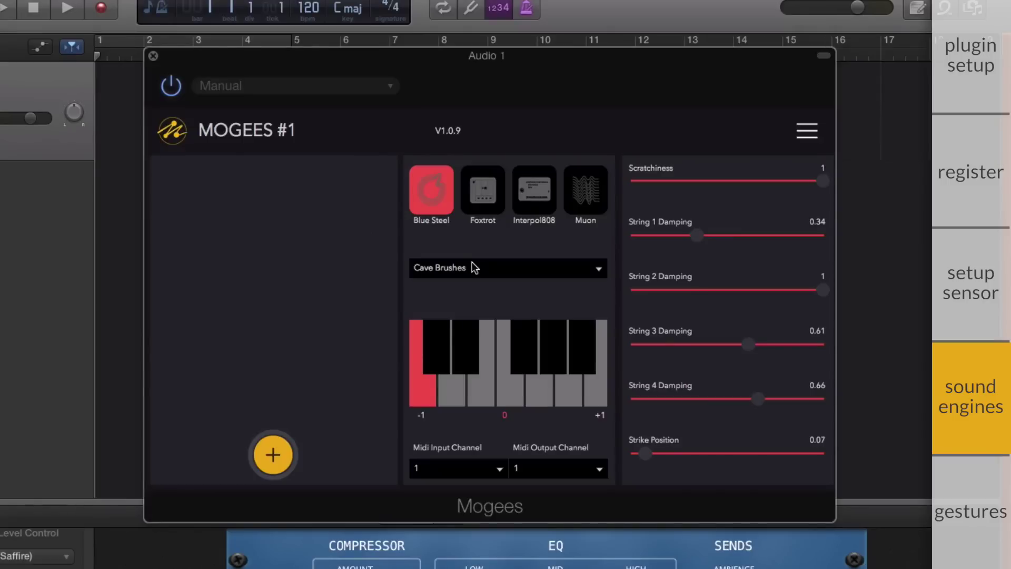
click(471, 264)
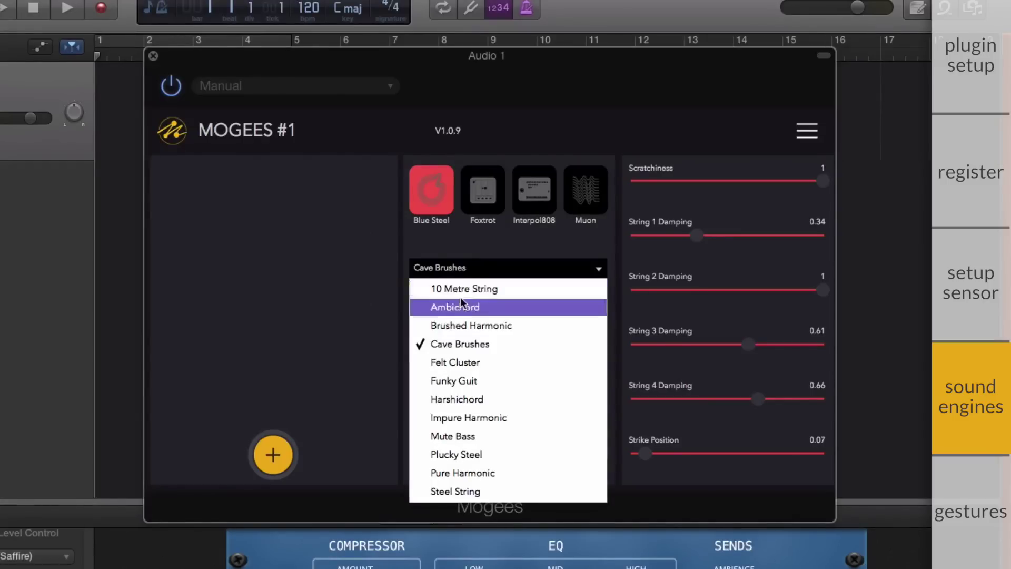
click(471, 380)
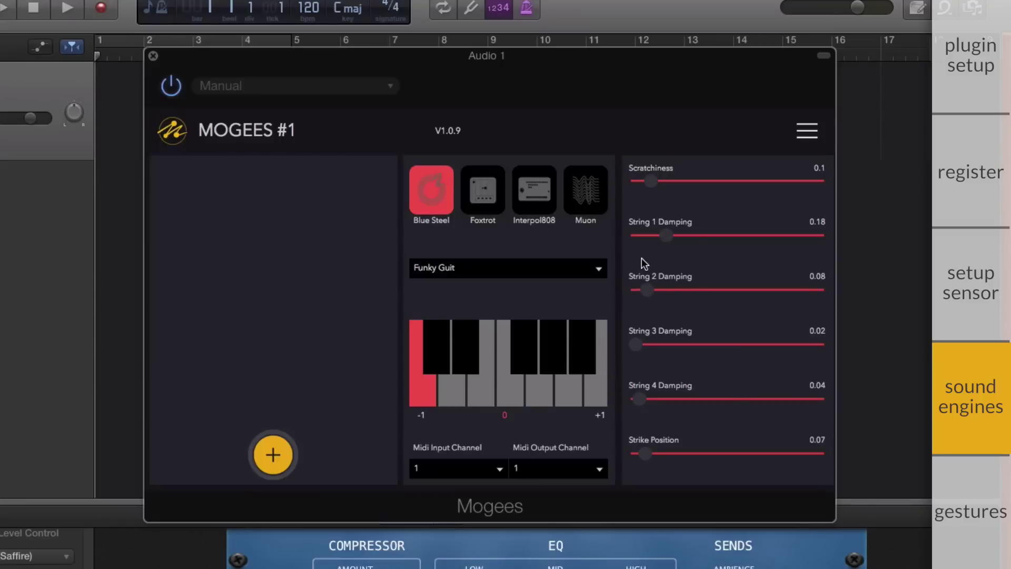
drag(647, 289, 730, 293)
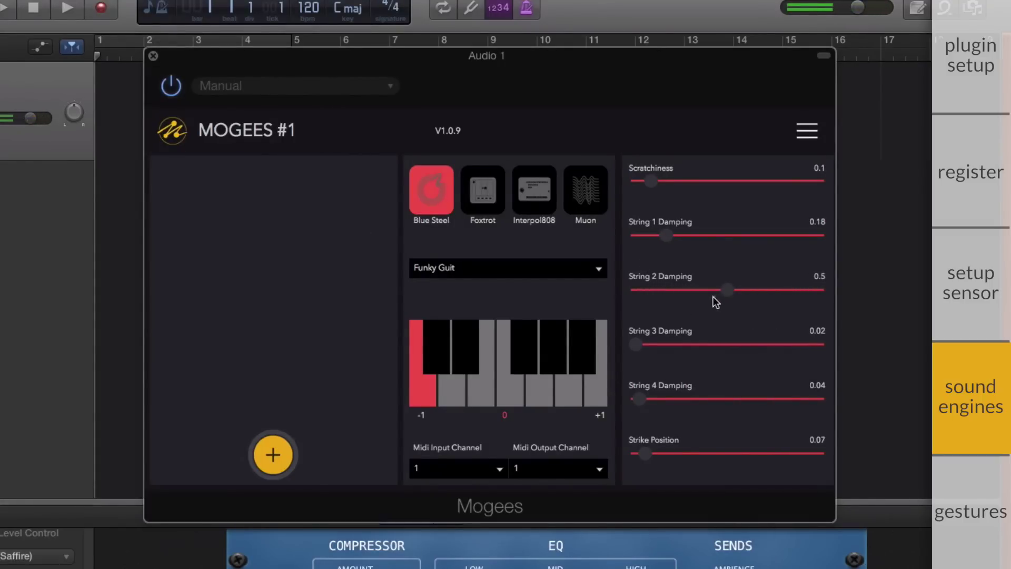
Audition notes across octaves, settling on the third white key in the -1/0/1 range.
click(532, 393)
click(591, 398)
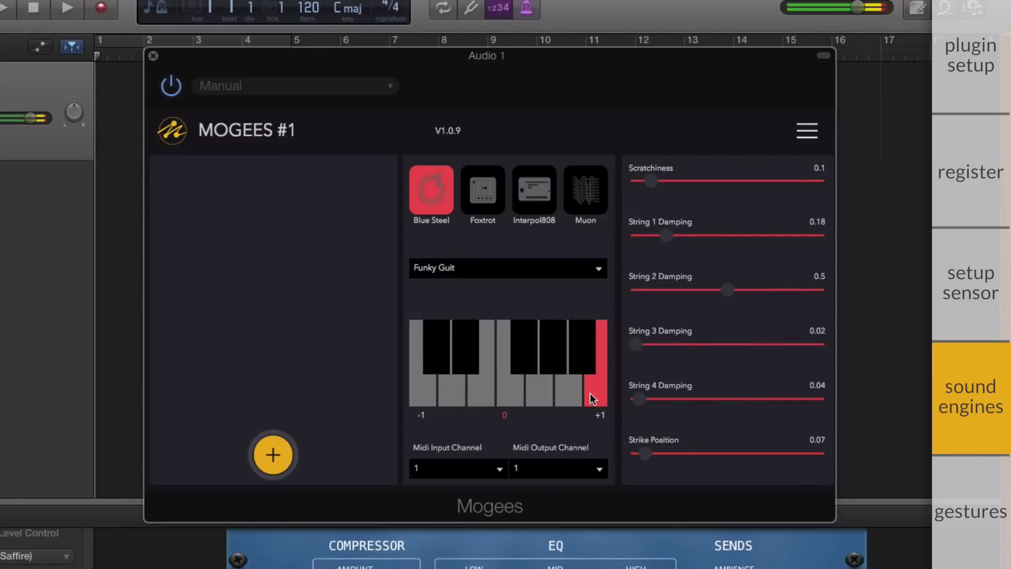
click(422, 417)
click(473, 388)
click(600, 416)
click(598, 416)
click(529, 396)
click(421, 417)
click(471, 390)
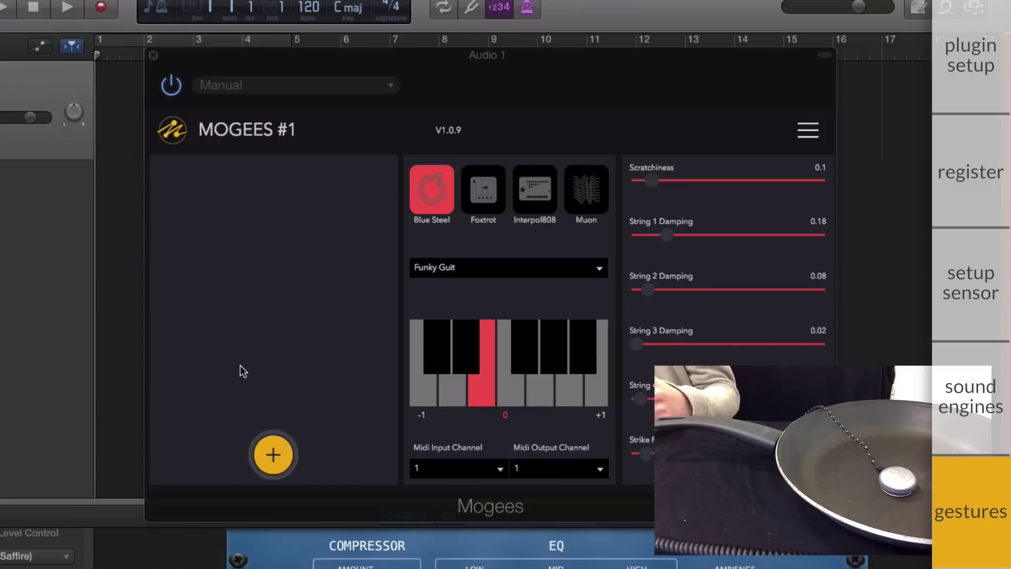
Start a new gesture using the Mute Bass preset on the lowest key.
click(281, 451)
click(481, 267)
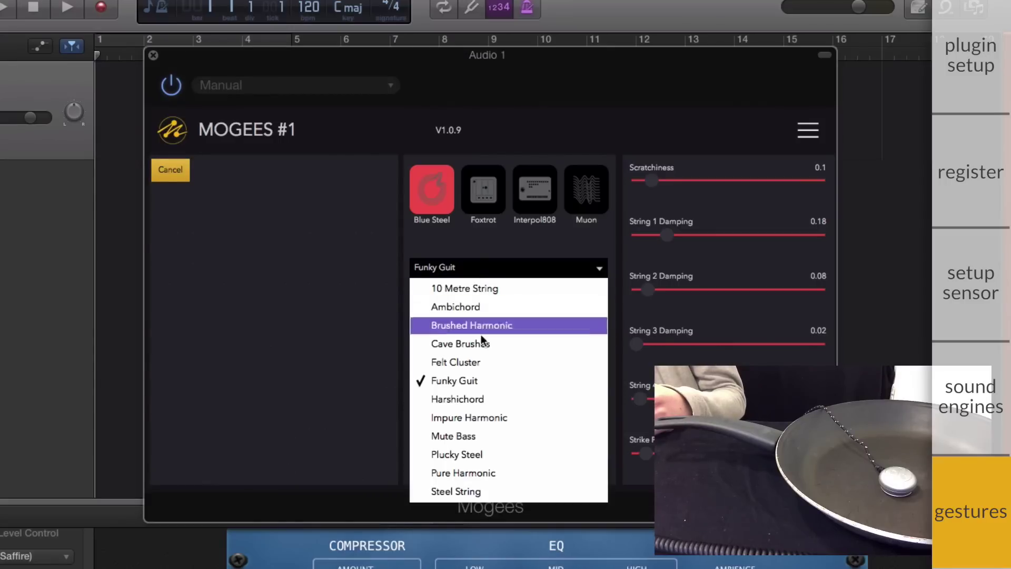
click(482, 434)
click(414, 398)
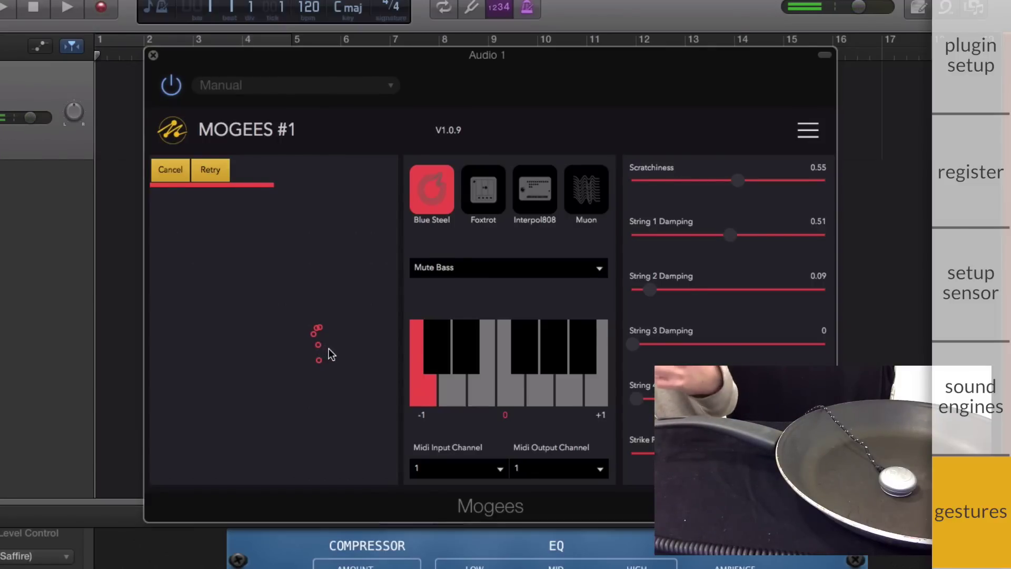
Show Mogees Advanced Settings: Volume 1, Trigger Threshold 0.02, Trigger Time 40 ms, Gate 0.01.
click(810, 133)
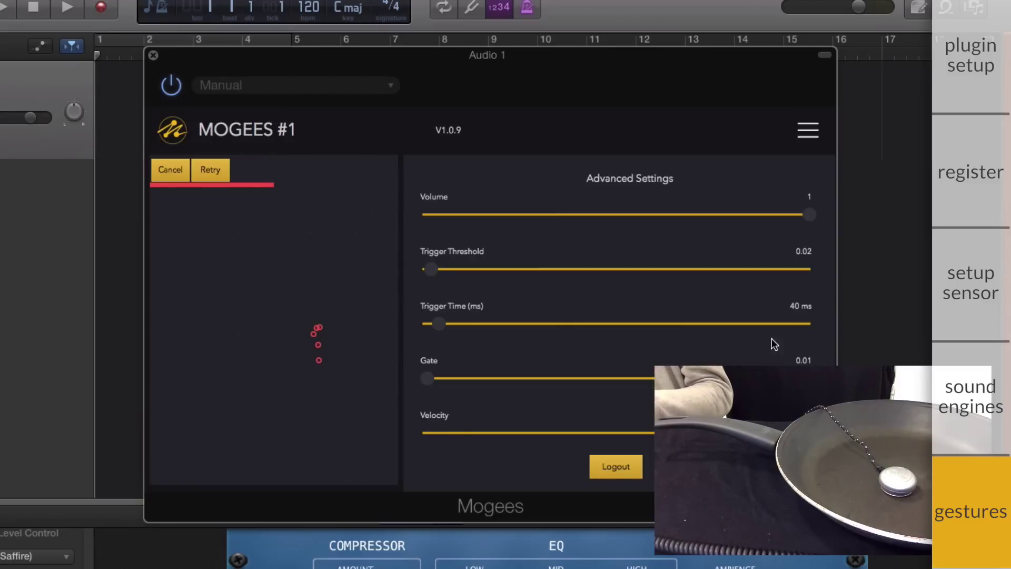
Return to the engine panel, retry the first gesture's recording, and finish it with Done.
click(813, 139)
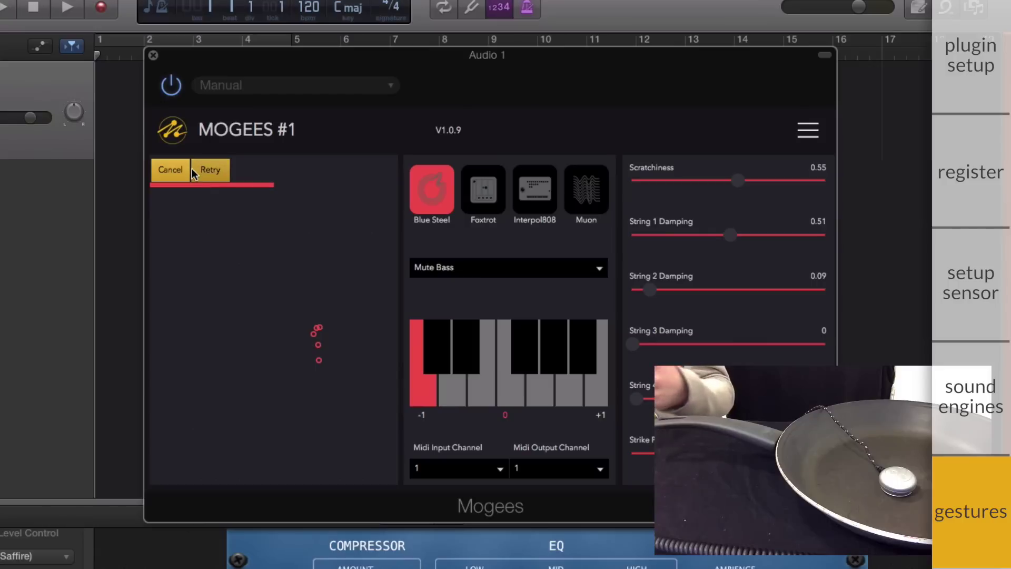
click(209, 169)
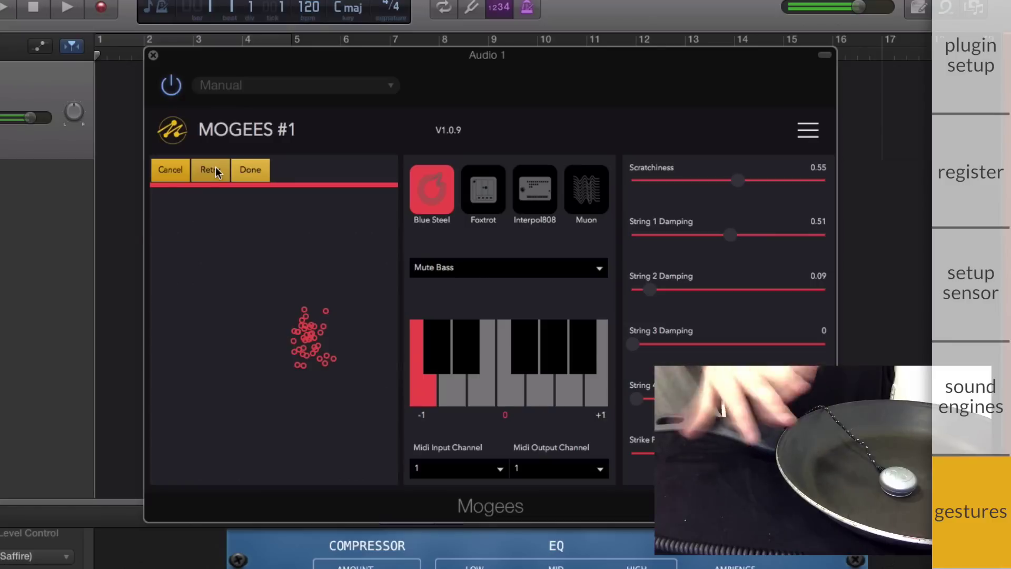
click(252, 169)
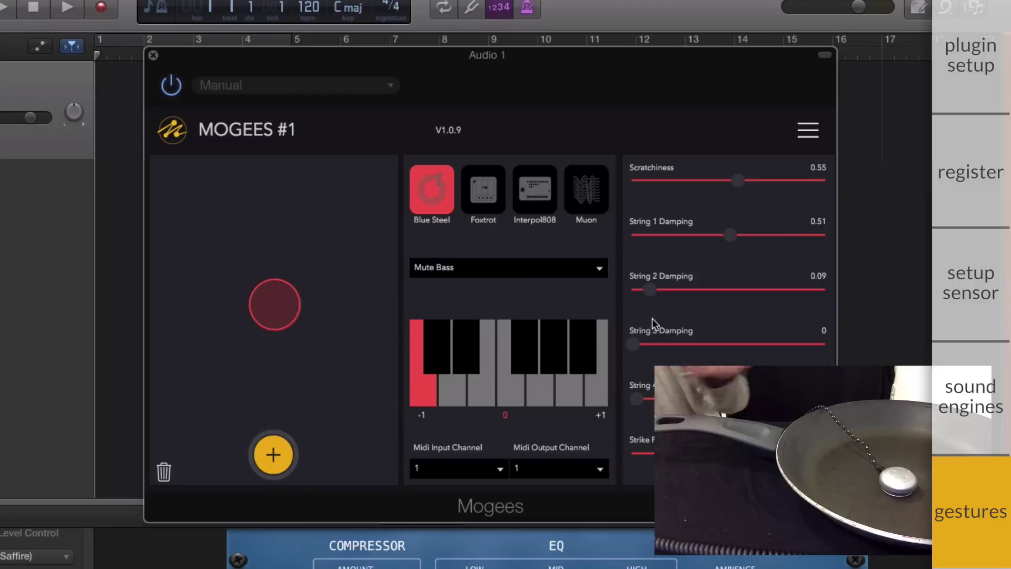
Raise the red gesture's String 2 Damping from 0.24 up to 0.67.
drag(652, 289, 677, 289)
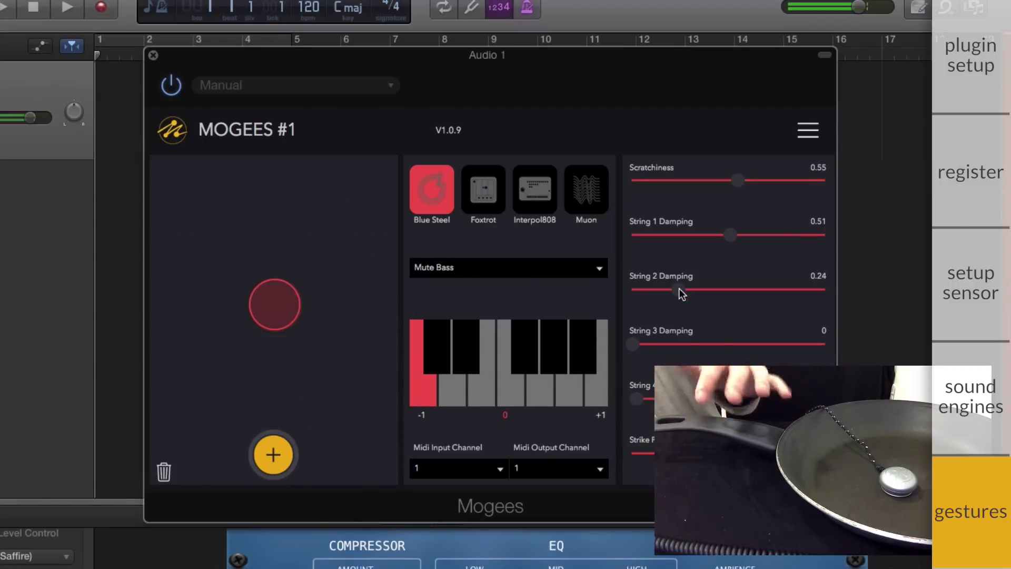
drag(678, 289, 762, 290)
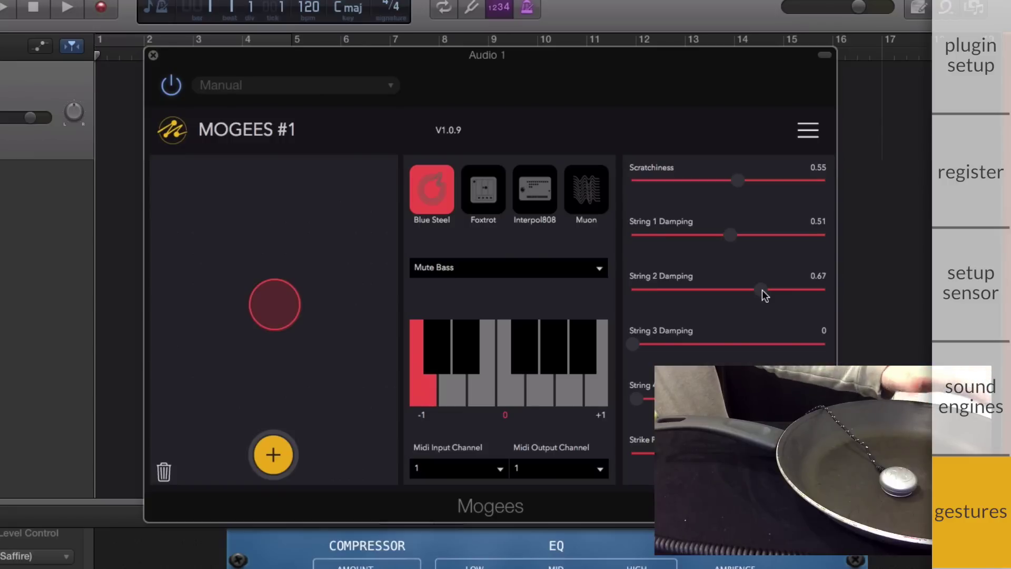
Record a second gesture using the Blue Steel engine's Mute Bass preset.
click(270, 453)
click(432, 206)
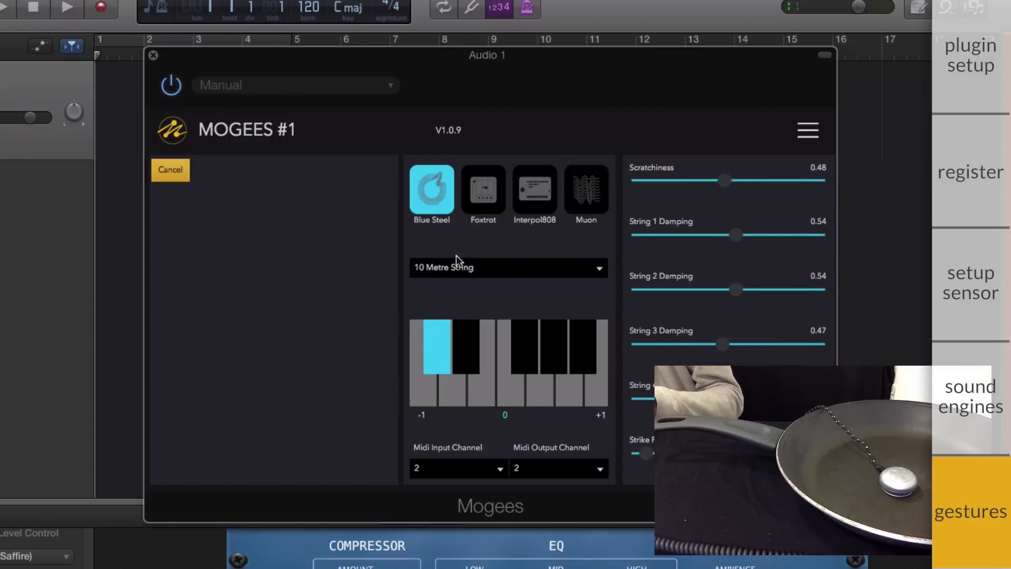
click(459, 269)
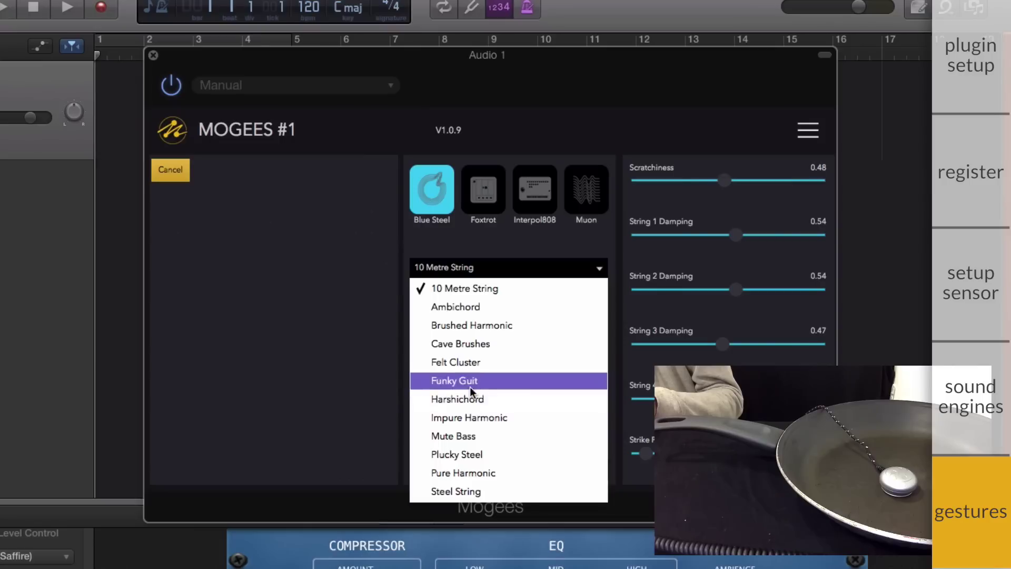
click(474, 436)
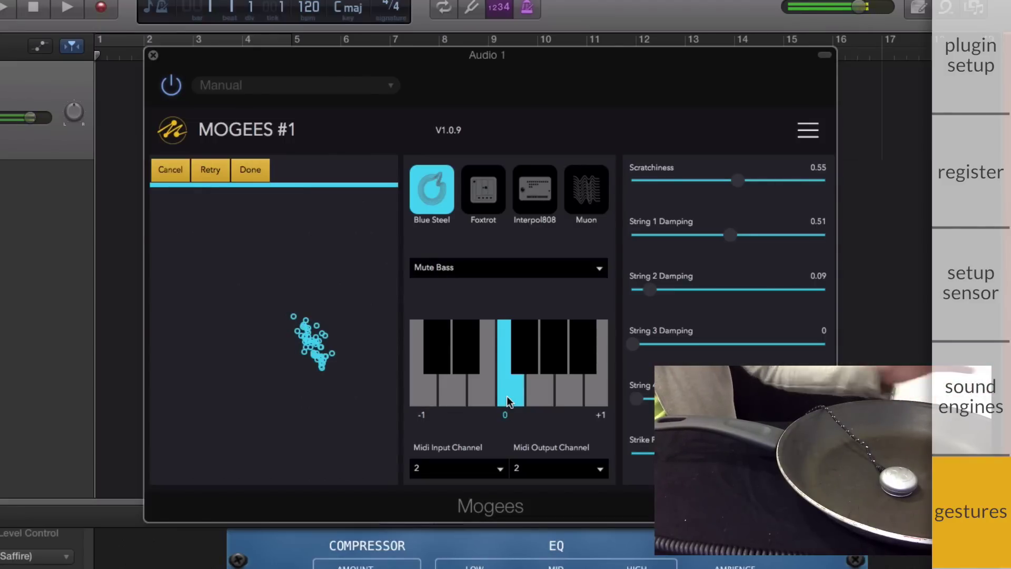
click(250, 170)
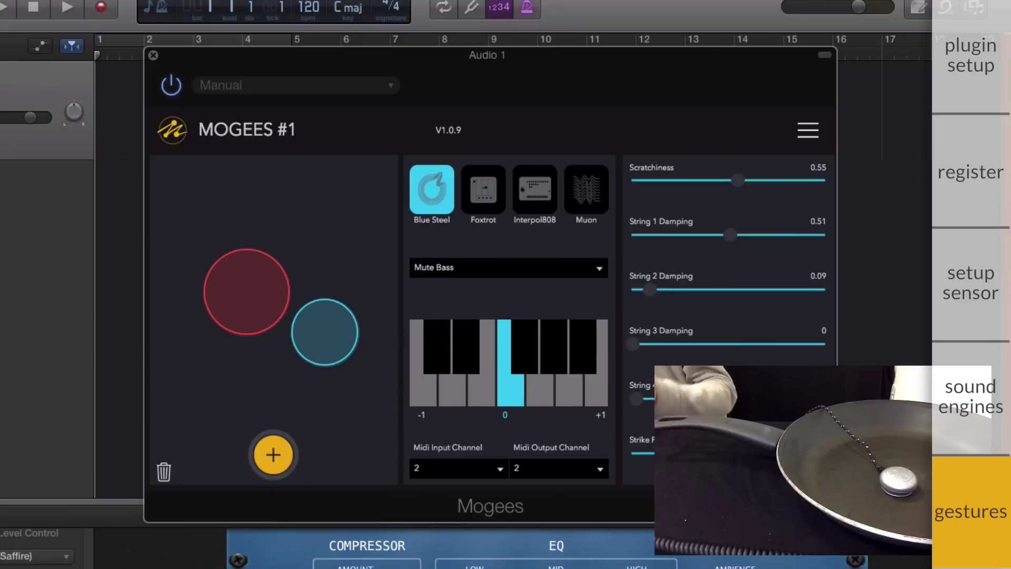
Record the third gesture with Muon's Blade Saw preset, then re-record it.
click(284, 450)
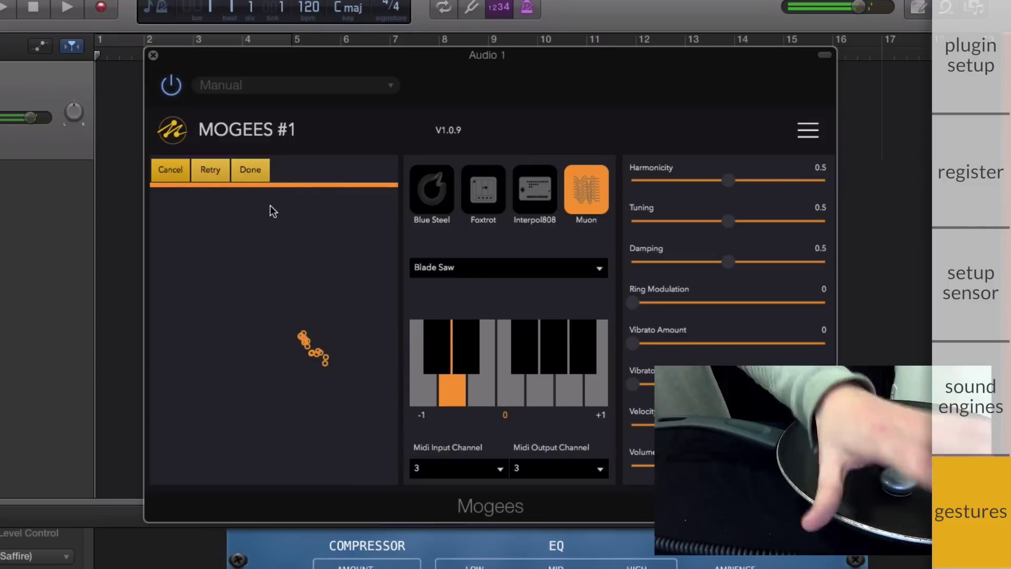
click(258, 171)
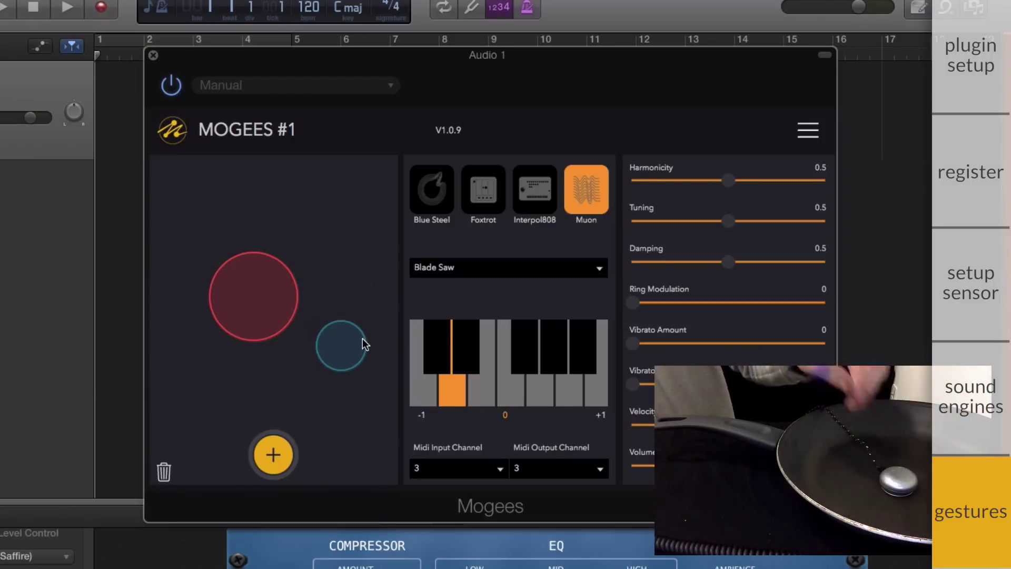
click(280, 462)
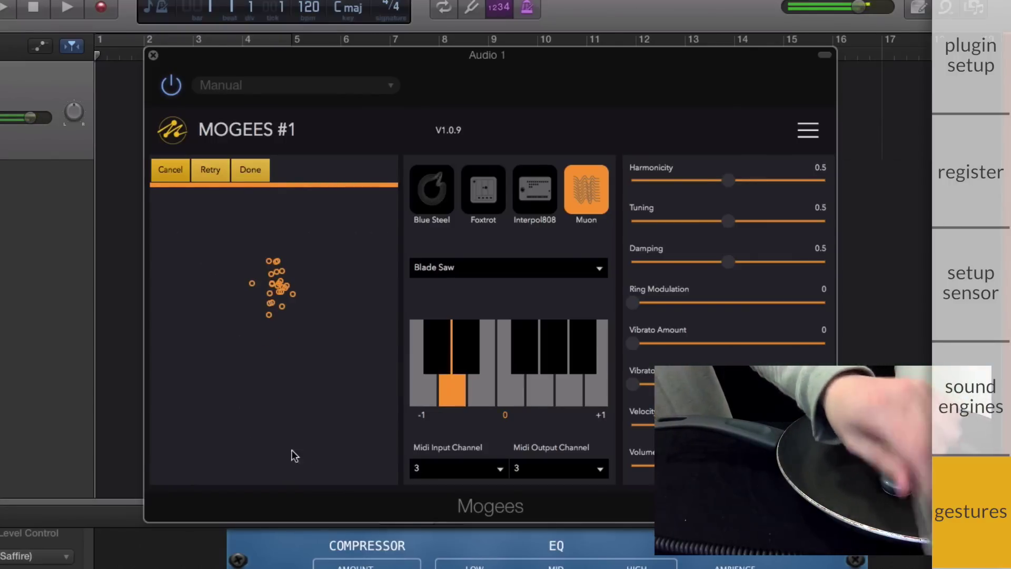
click(250, 169)
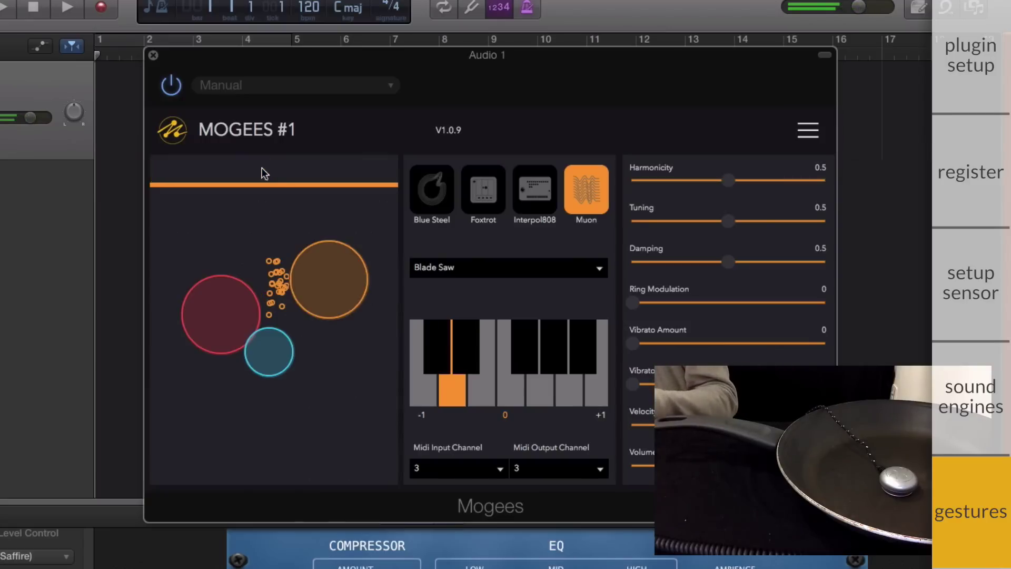
Set the orange gesture to Muon's Simple preset on the lowest keyboard note.
click(318, 281)
click(504, 268)
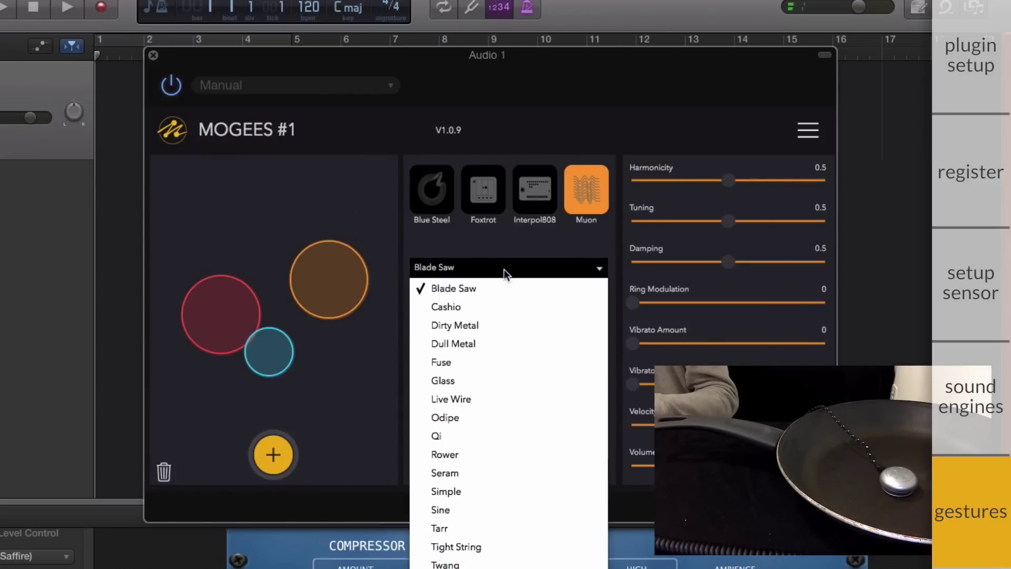
click(491, 497)
click(513, 397)
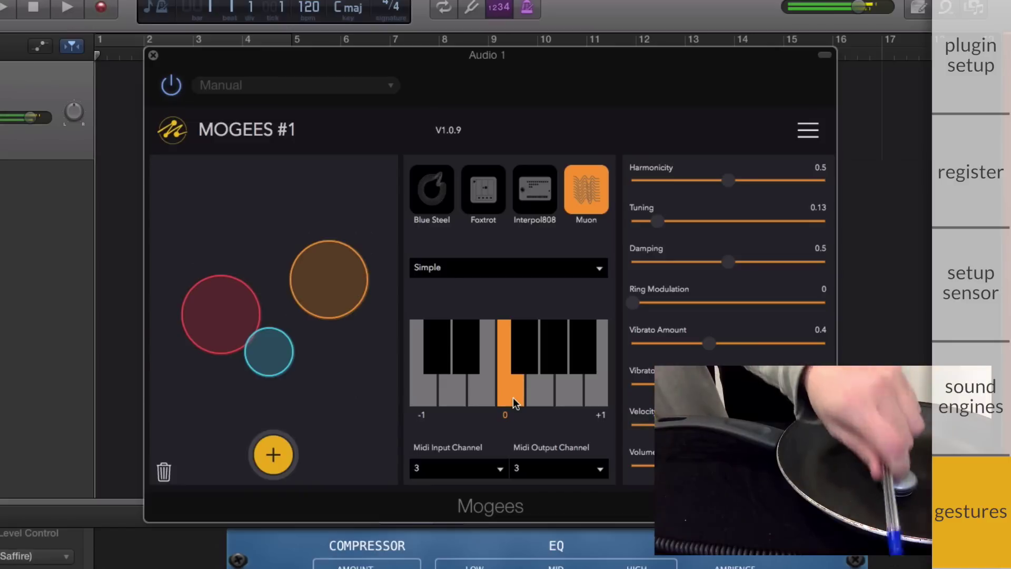
click(427, 396)
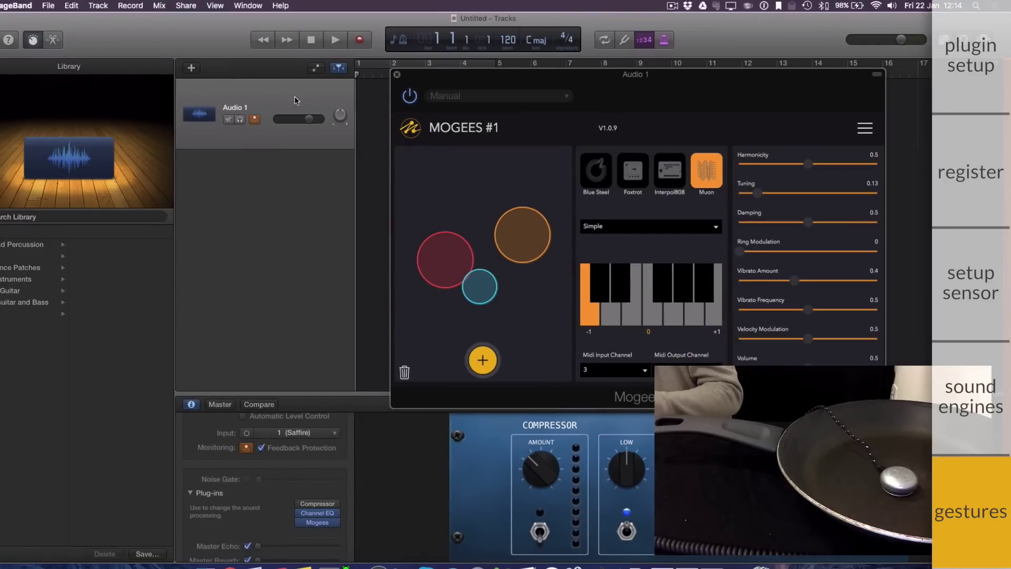
Duplicate the Audio 1 track to create an Audio 2 track.
click(294, 100)
key(alt+super+a)
right_click(295, 100)
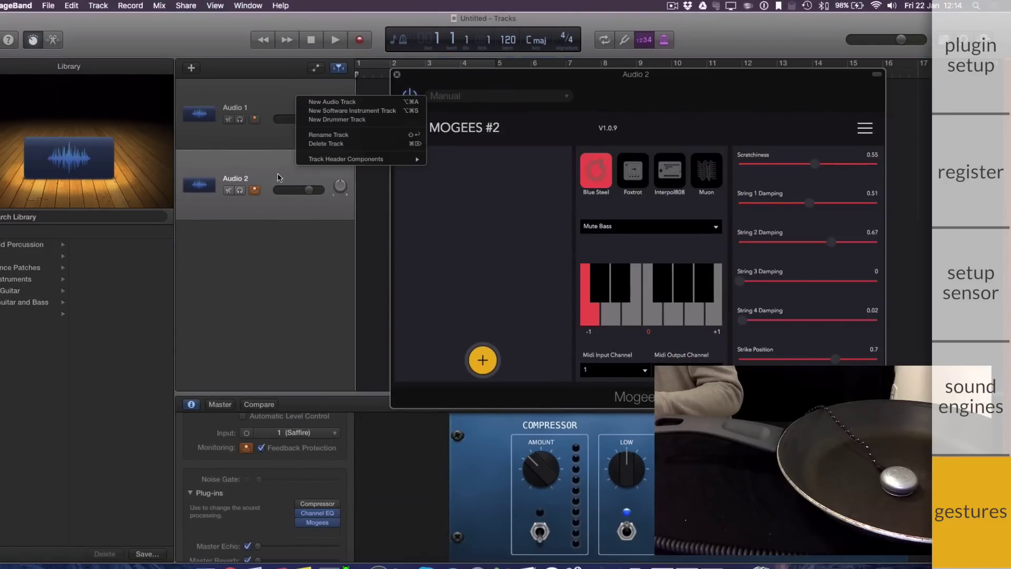
click(278, 178)
Inspect Audio 2's Mogees #2 plug-in, input channel and plug-in list, leaving them unchanged.
click(282, 101)
click(278, 168)
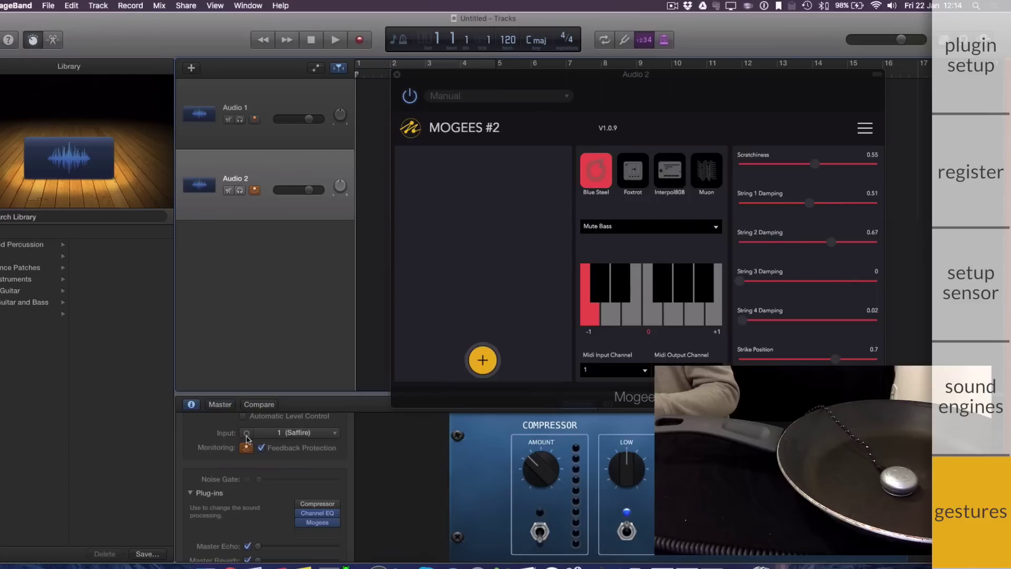
click(309, 433)
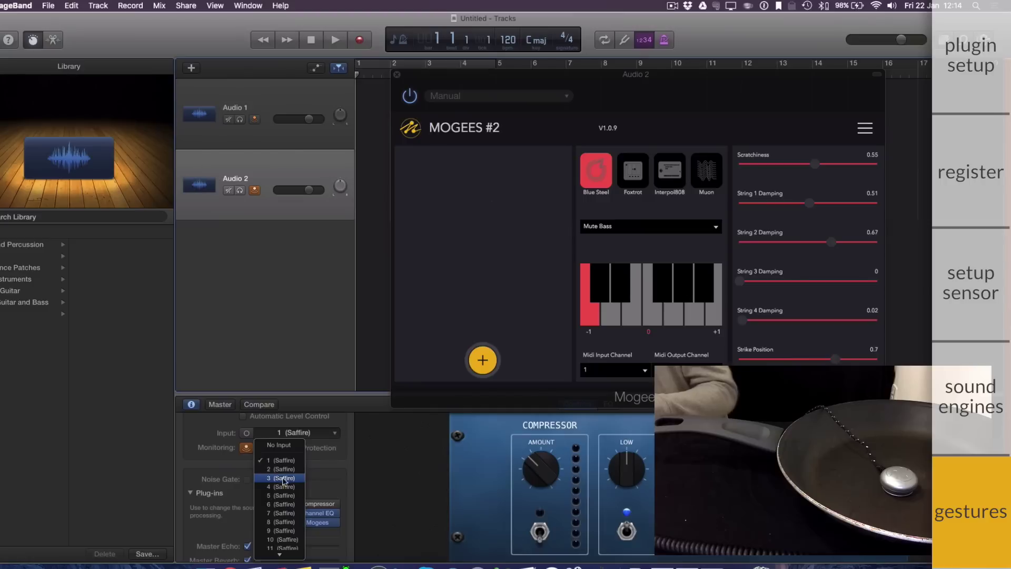
click(345, 466)
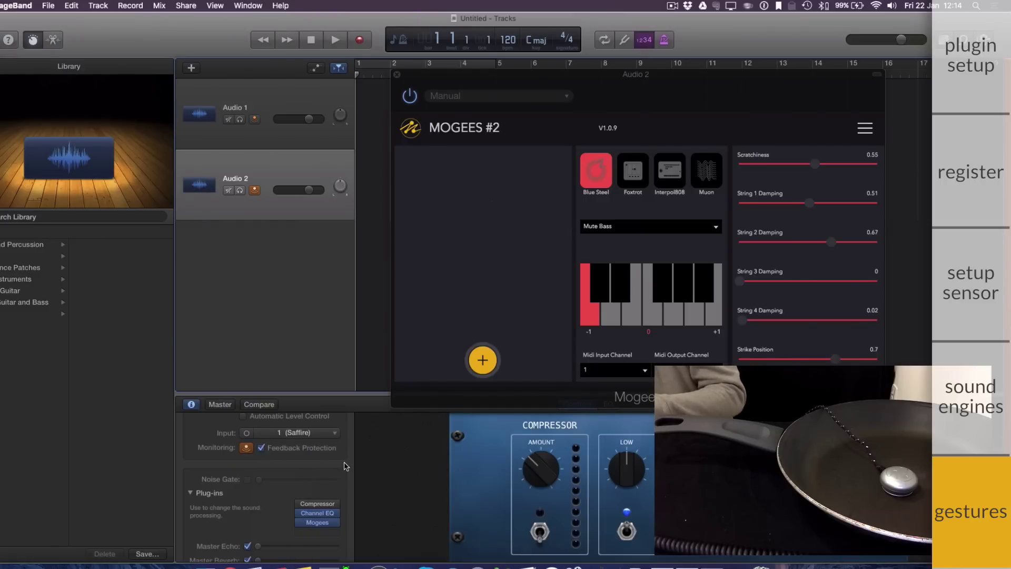
click(316, 532)
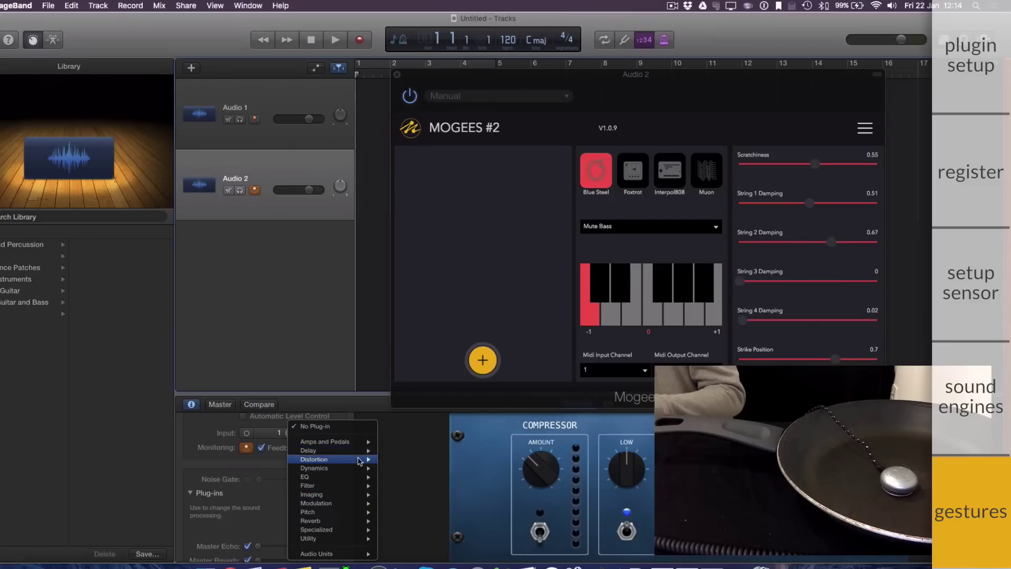
click(255, 516)
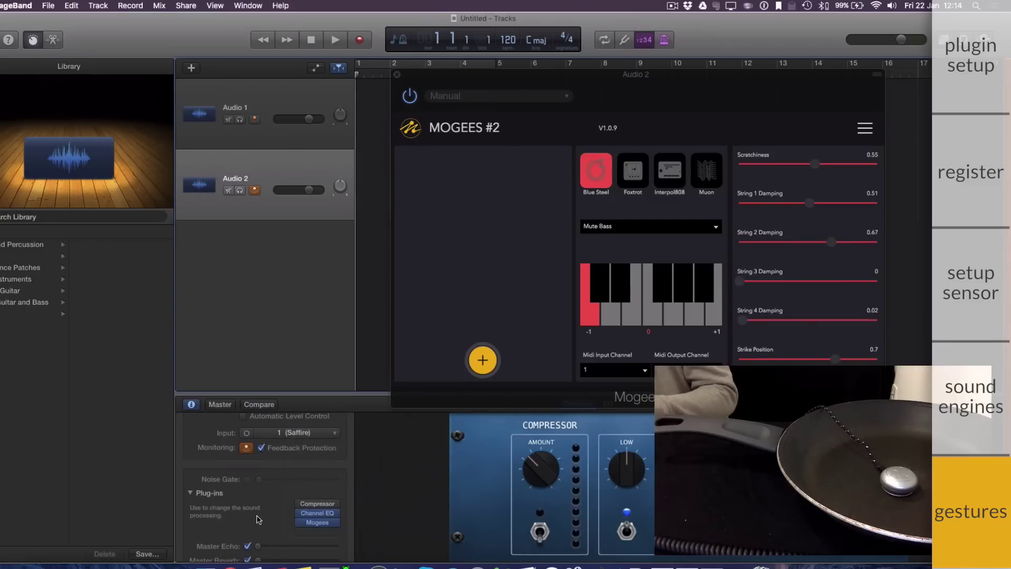